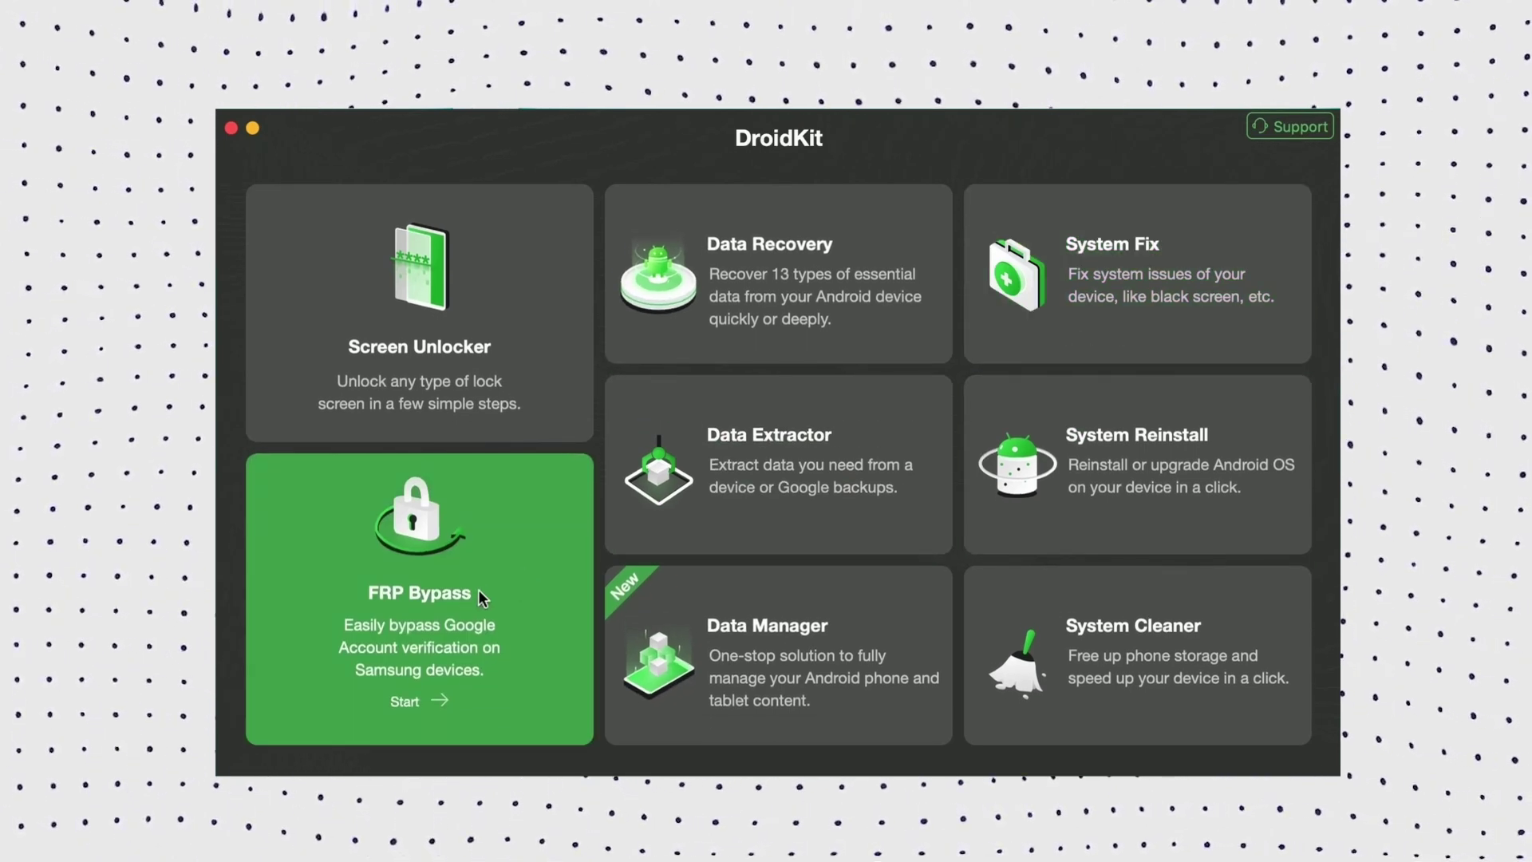
Step: Launch FRP Bypass, clear the device-disconnected warning, and restart configuration file preparation
{"action": "left_click", "coordinate": [478, 590]}
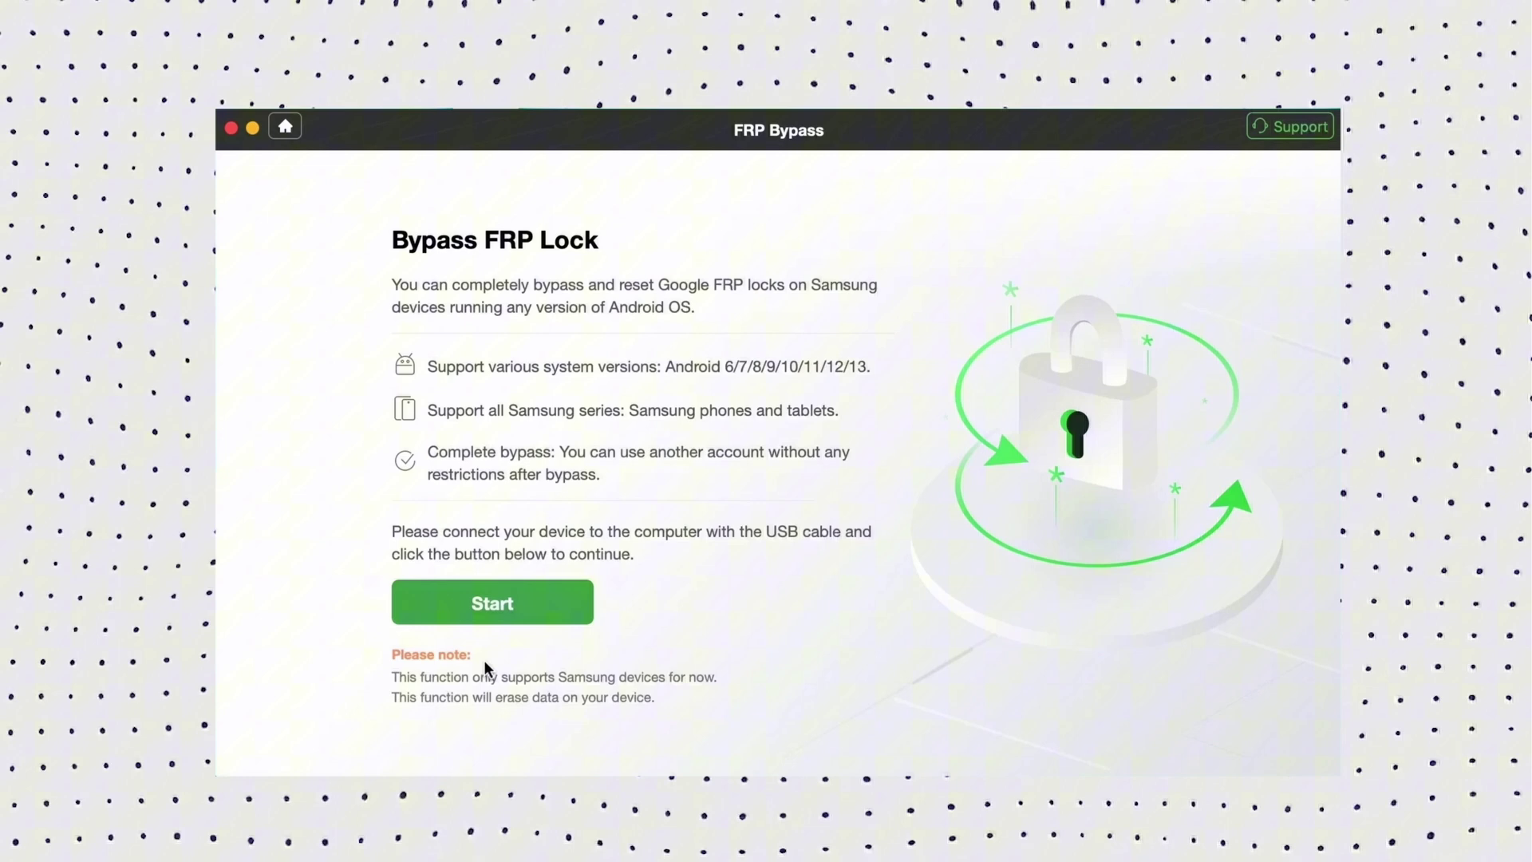
{"action": "left_click", "coordinate": [525, 614]}
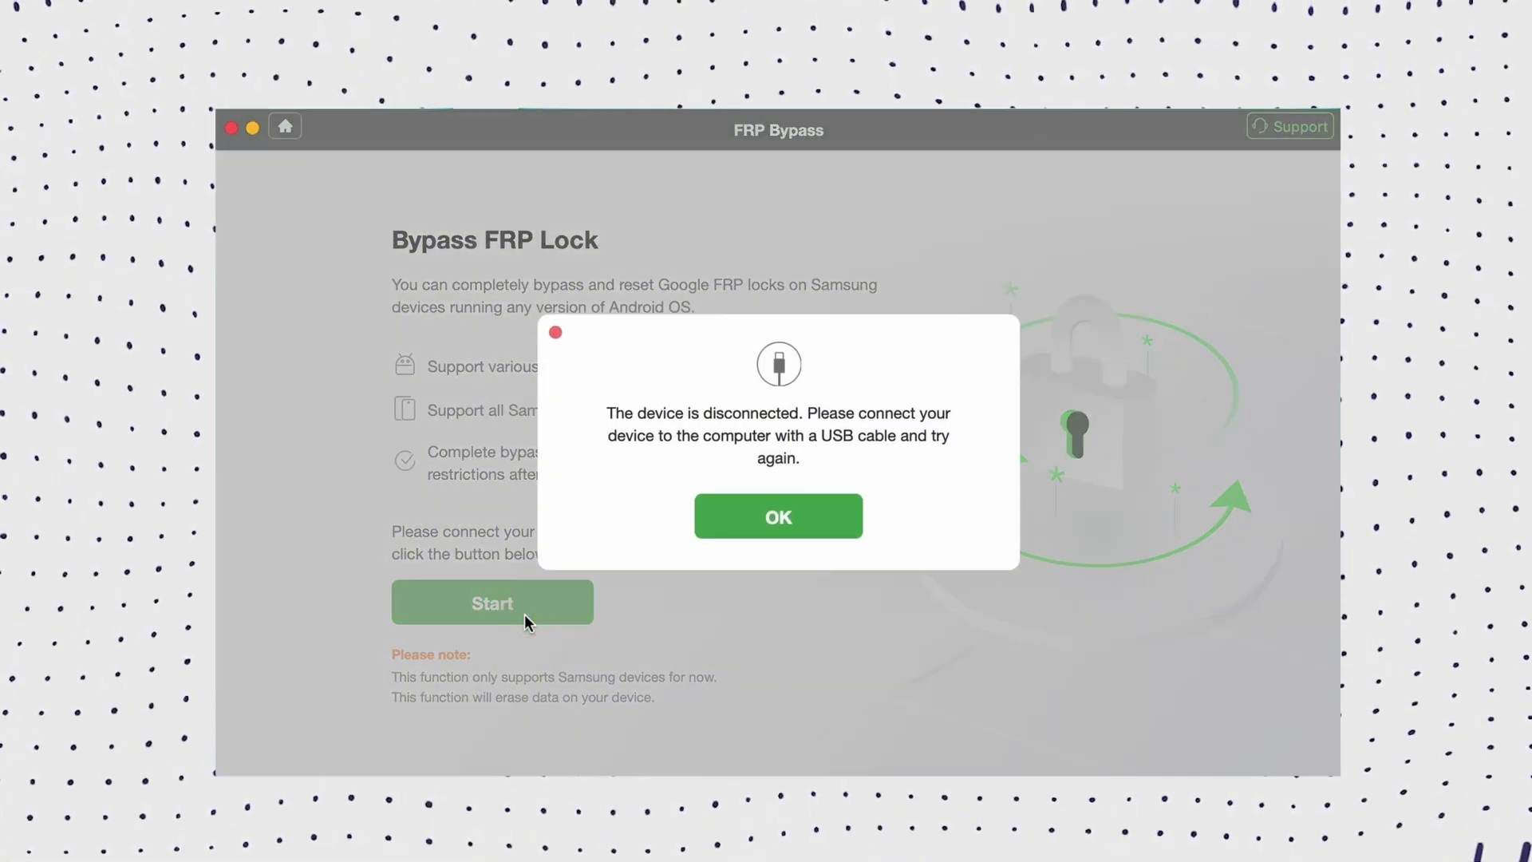
{"action": "left_click", "coordinate": [779, 519]}
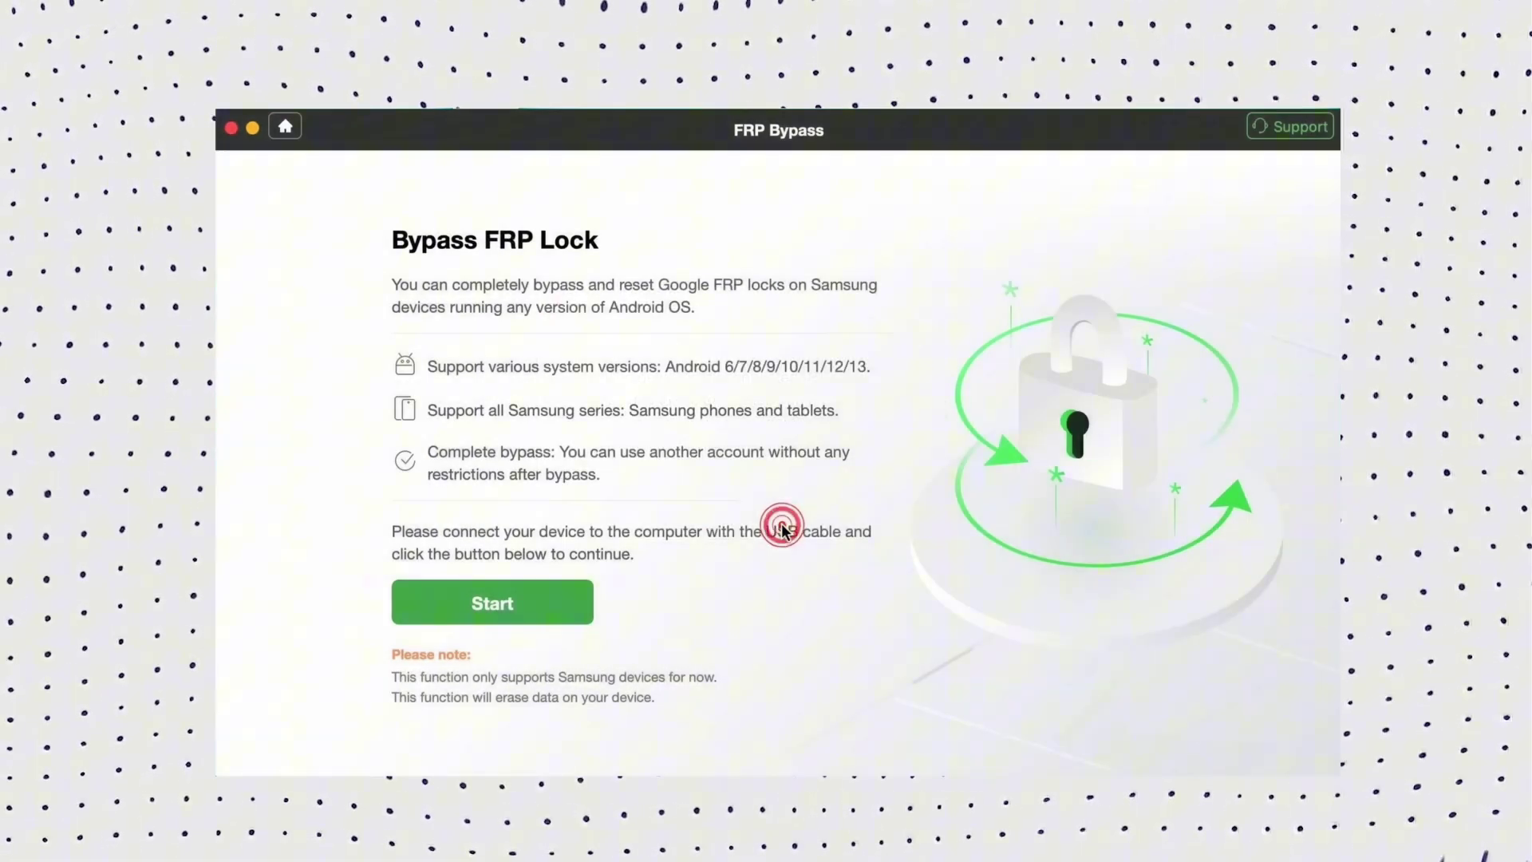
{"action": "left_click", "coordinate": [562, 601]}
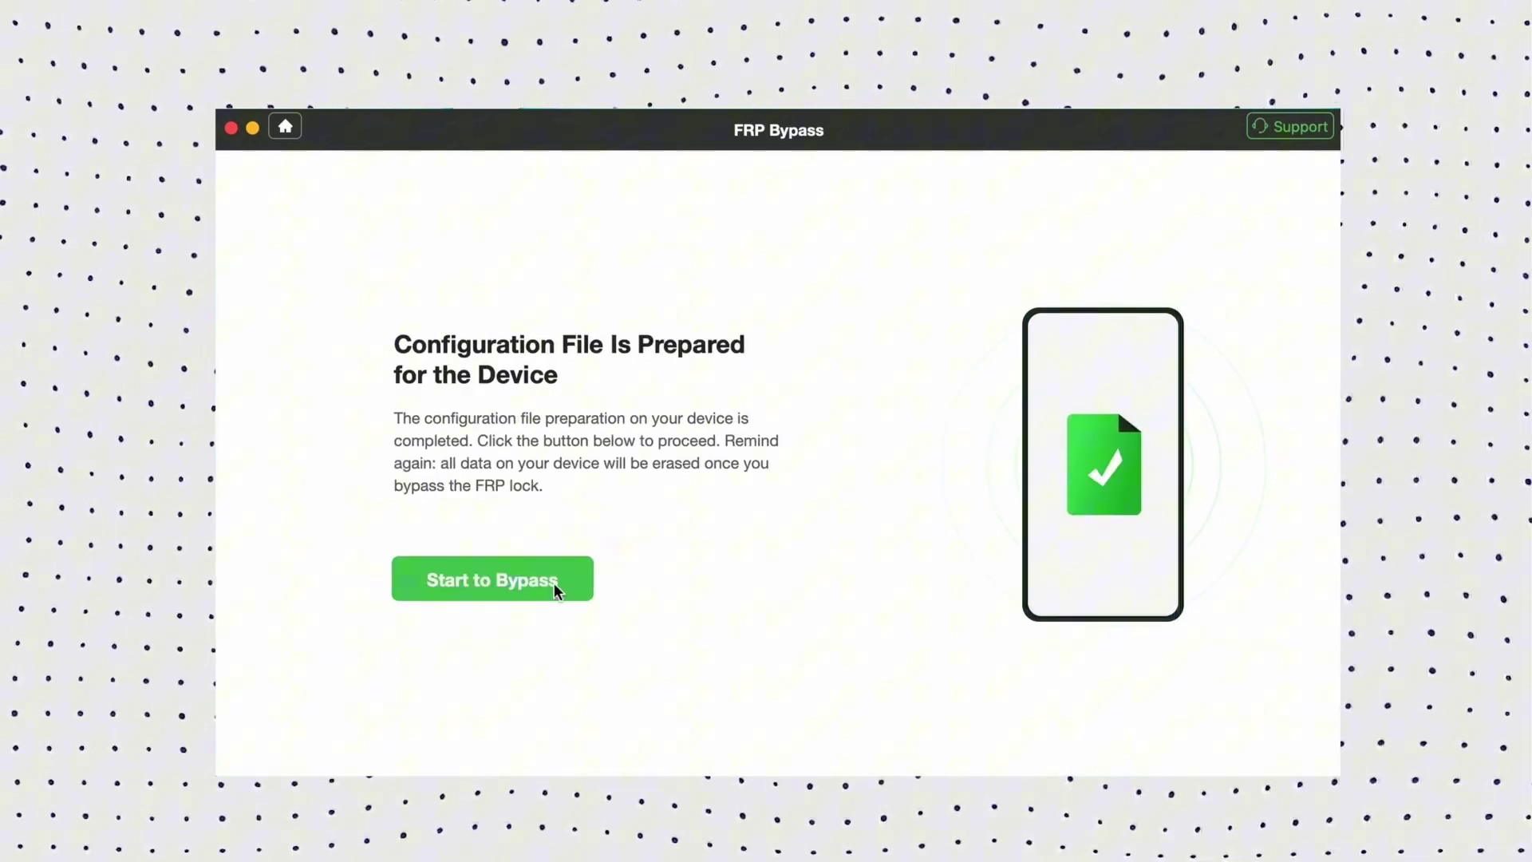
Step: Confirm recovery mode, choose Android OS 11/12/13, and finish the Step 1/2 instructions
{"action": "left_click", "coordinate": [554, 582]}
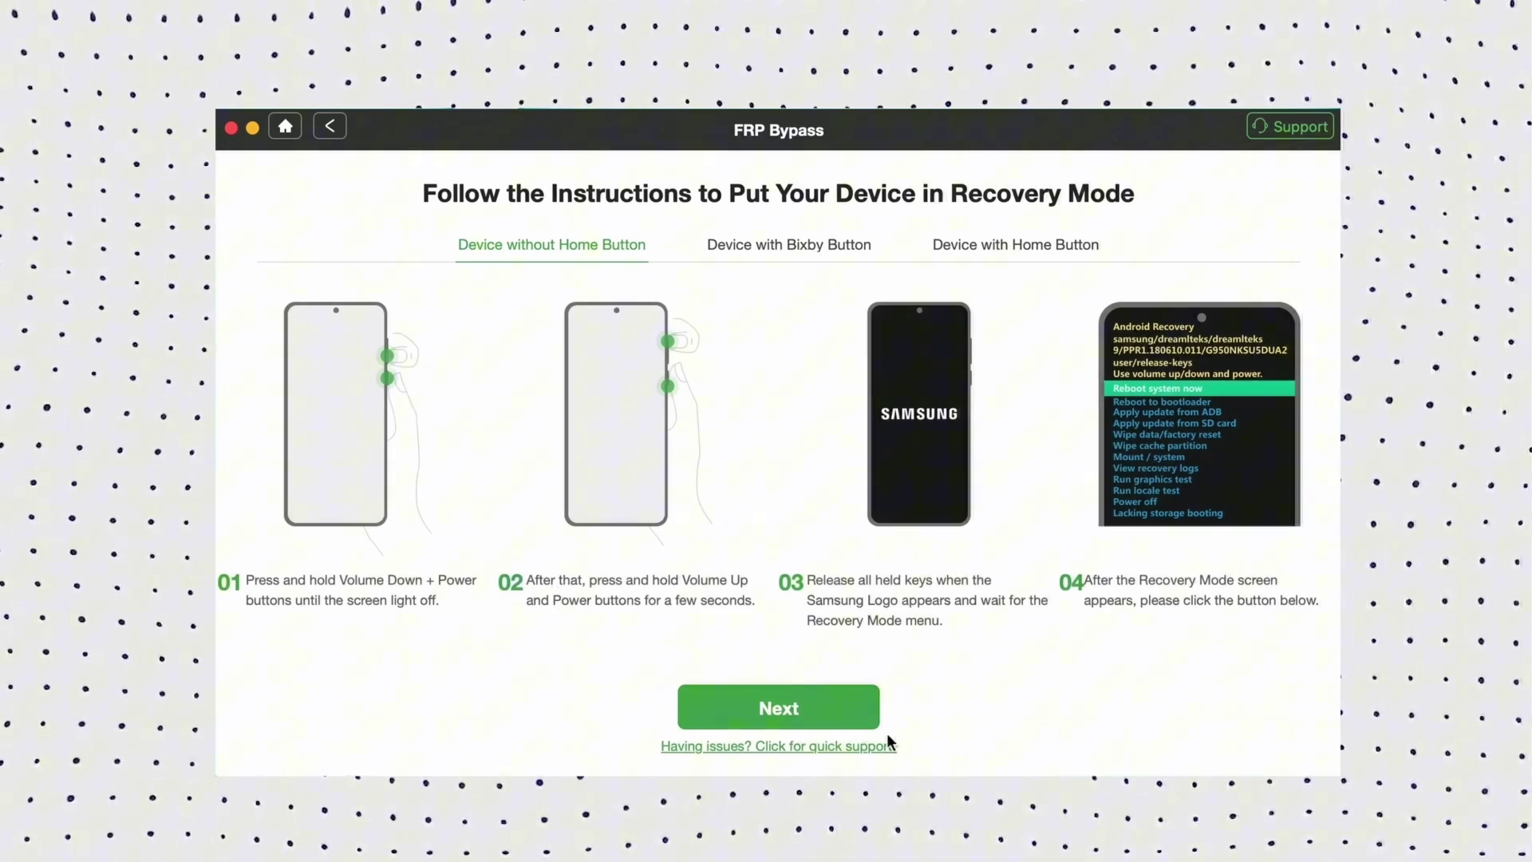
{"action": "left_click", "coordinate": [829, 709]}
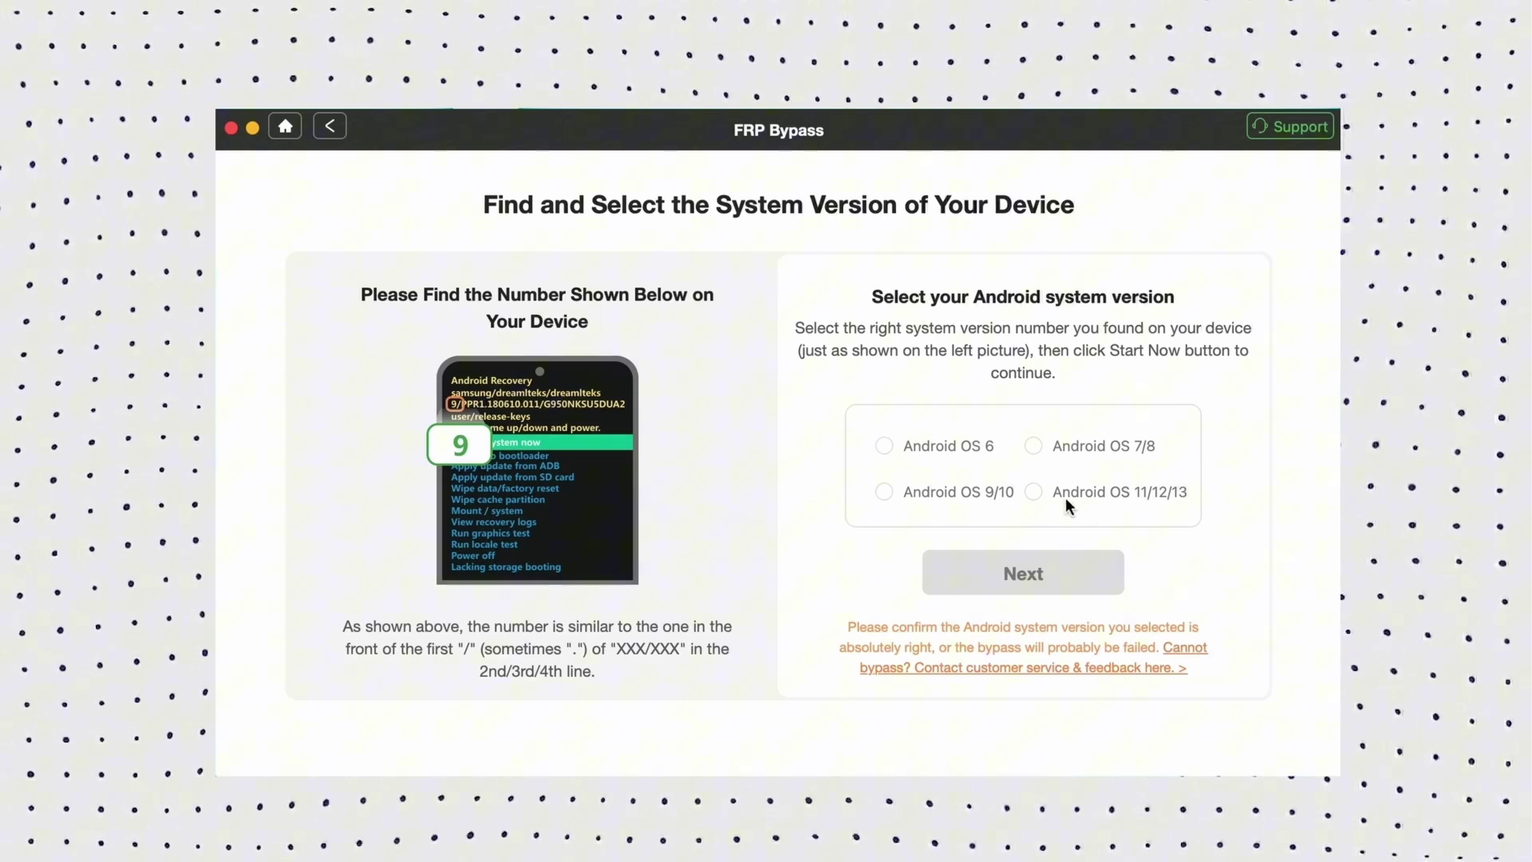
{"action": "left_click", "coordinate": [1034, 491]}
{"action": "left_click", "coordinate": [1013, 577]}
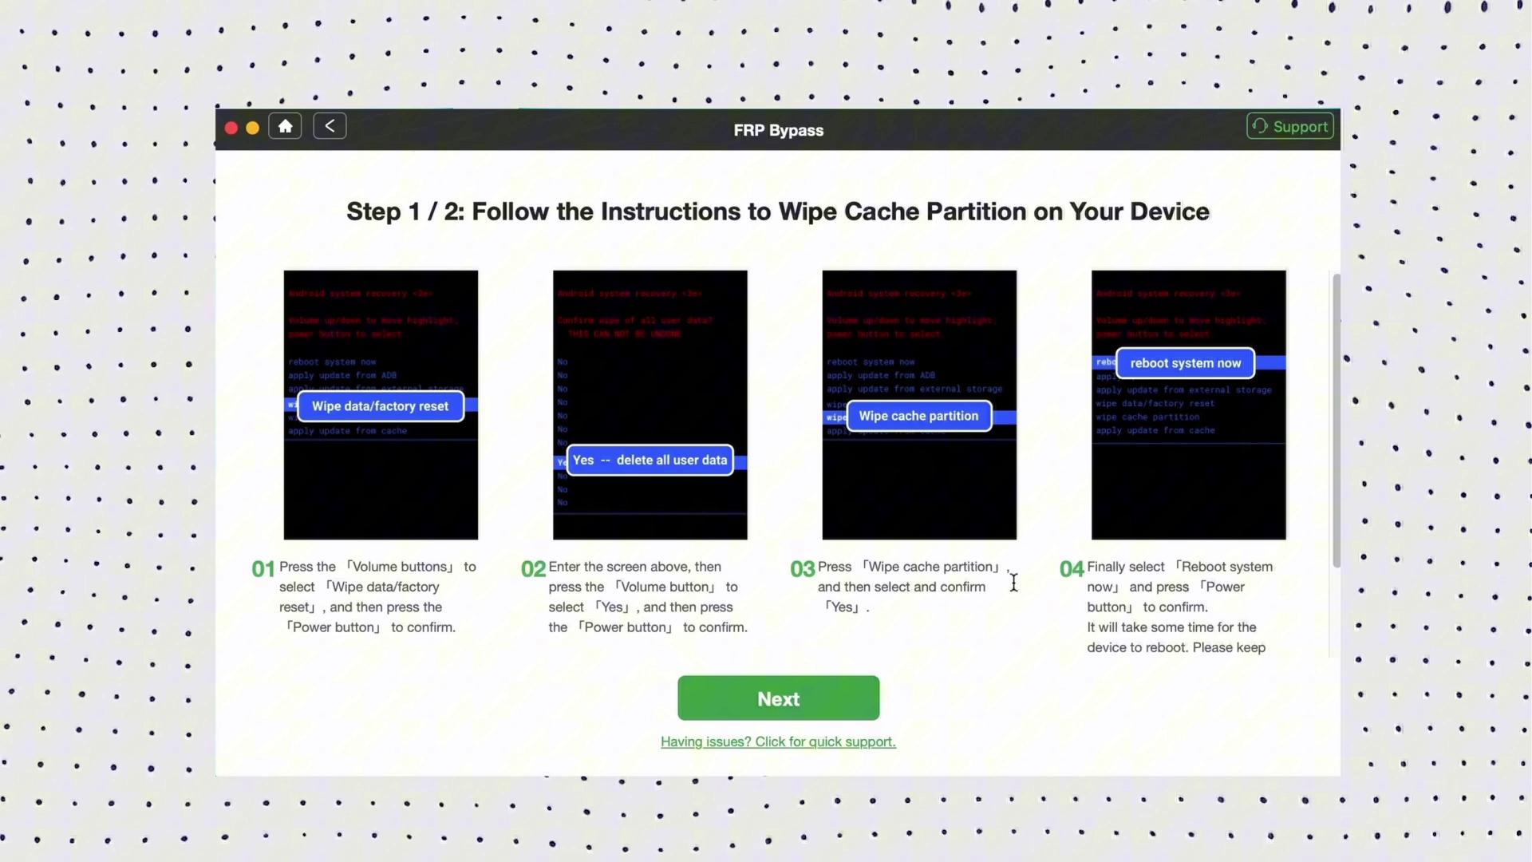
{"action": "left_click", "coordinate": [839, 689]}
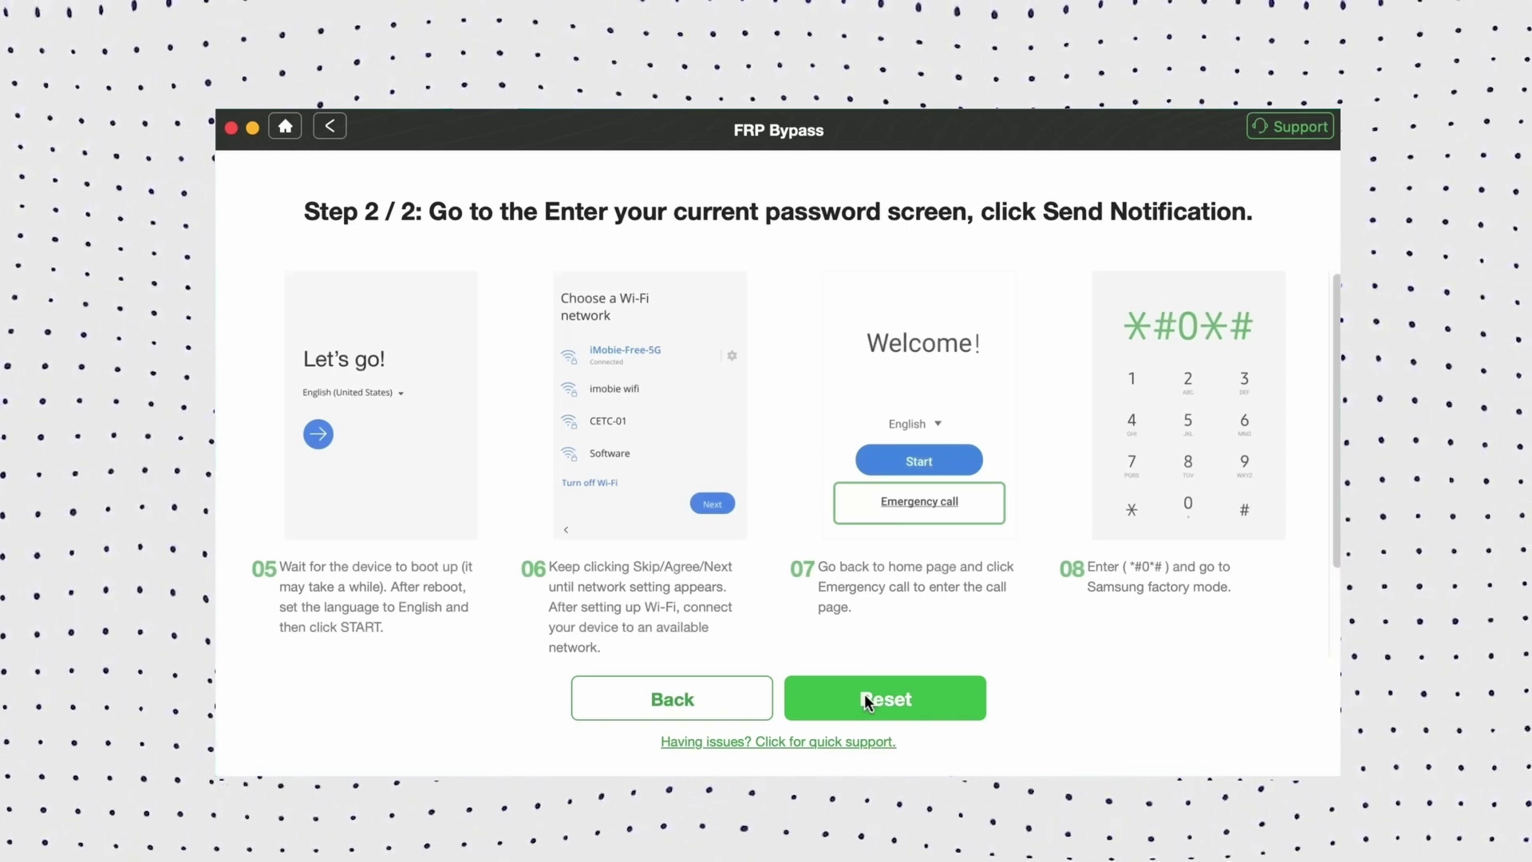
Step: Reset the phone, confirm factory mode, and dismiss the USB debugging prompt until bypass completes
{"action": "left_click", "coordinate": [930, 690]}
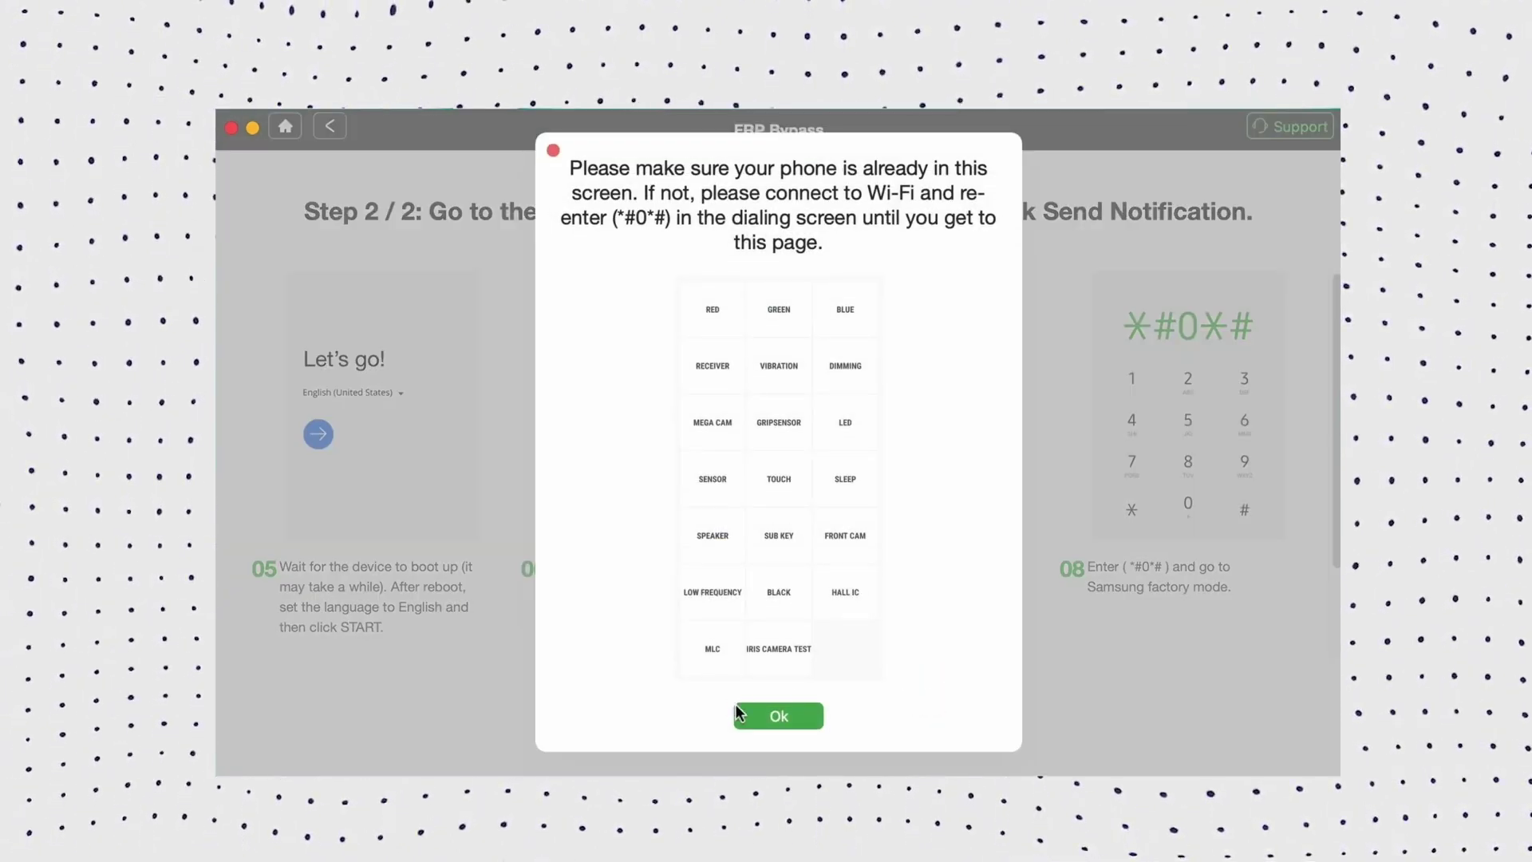
{"action": "left_click", "coordinate": [798, 722]}
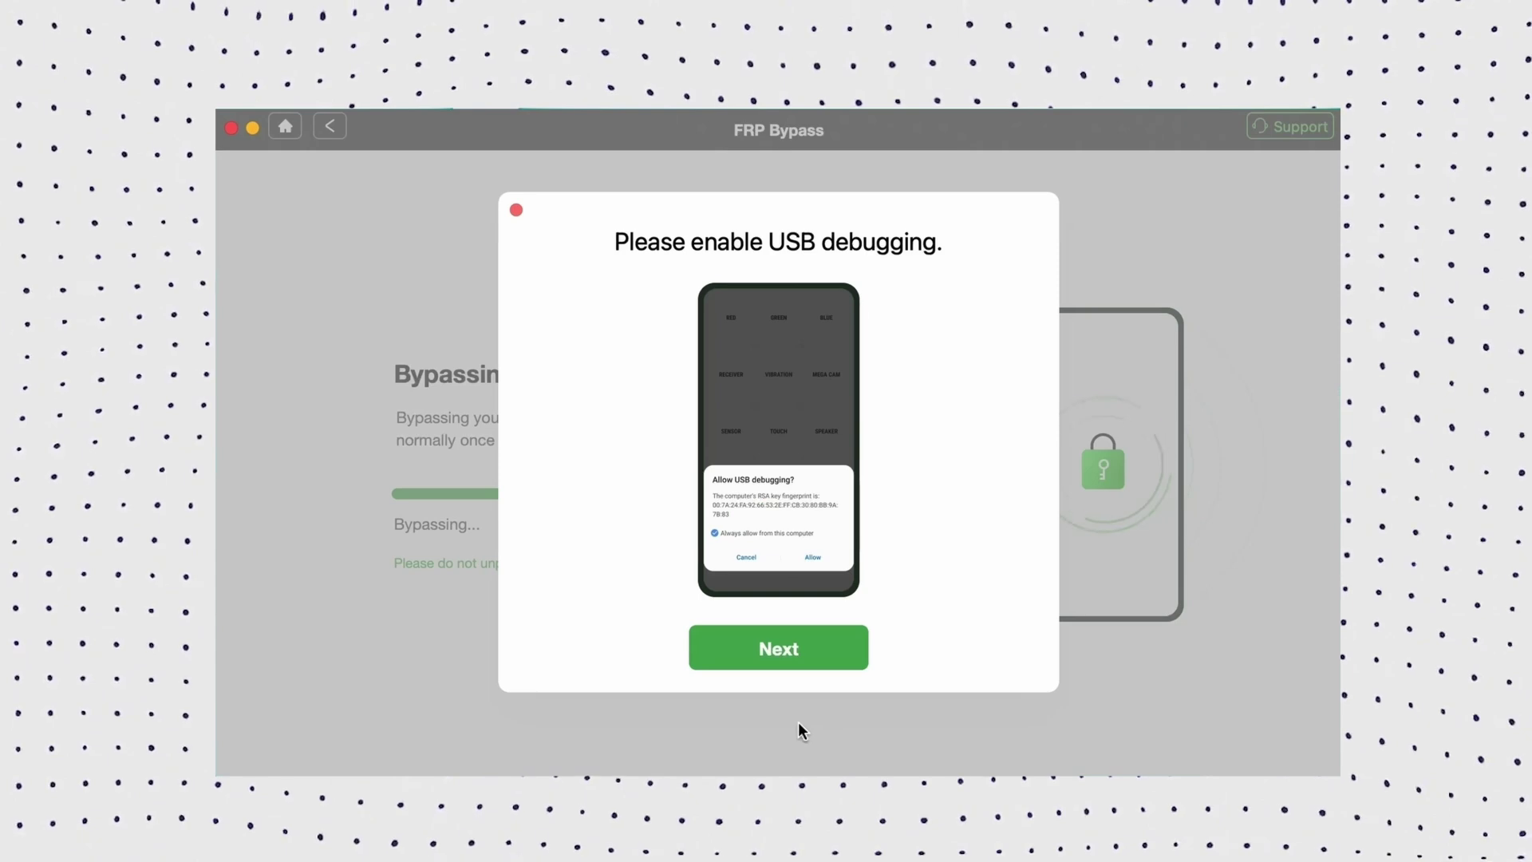
{"action": "left_click", "coordinate": [820, 667]}
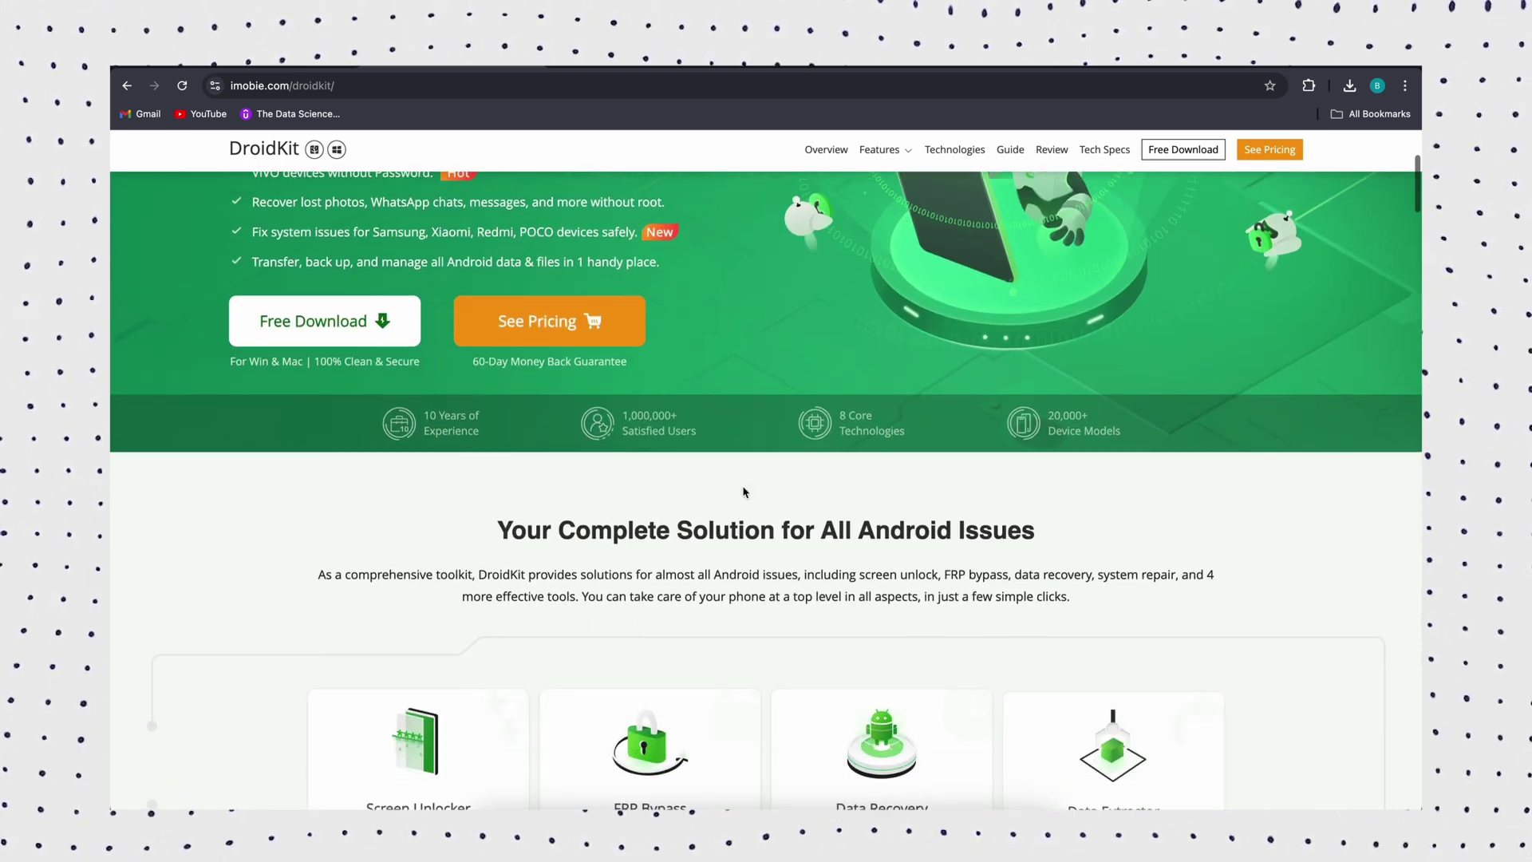
{"action": "scroll", "coordinate": [743, 492], "scroll_direction": "down", "scroll_amount": 1}
{"action": "scroll", "coordinate": [742, 491], "scroll_direction": "down", "scroll_amount": 1}
{"action": "scroll", "coordinate": [742, 490], "scroll_direction": "down", "scroll_amount": 1}
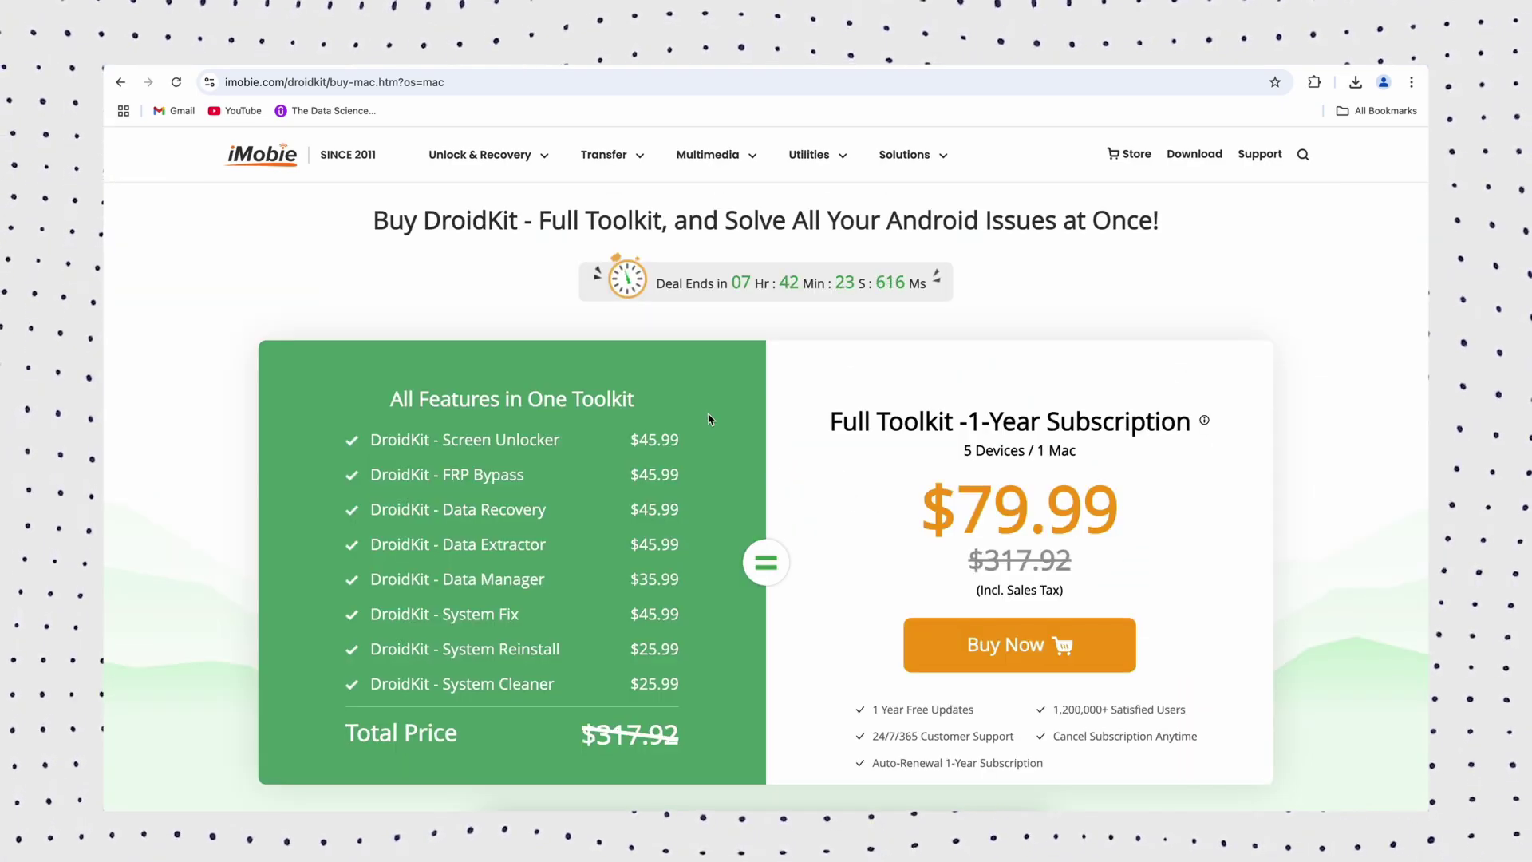
{"action": "scroll", "coordinate": [712, 426], "scroll_direction": "down", "scroll_amount": 1}
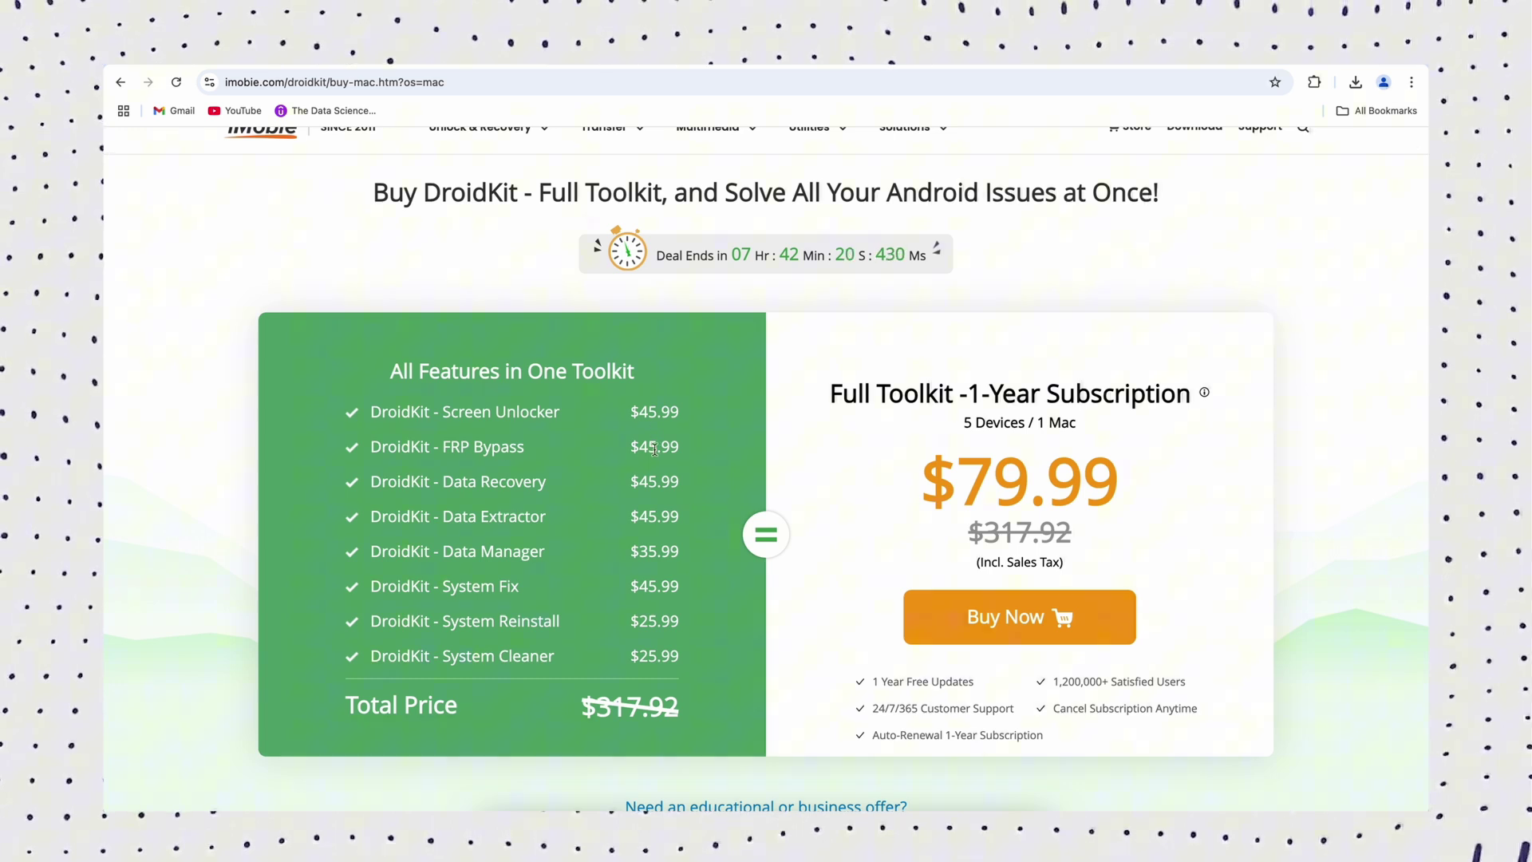